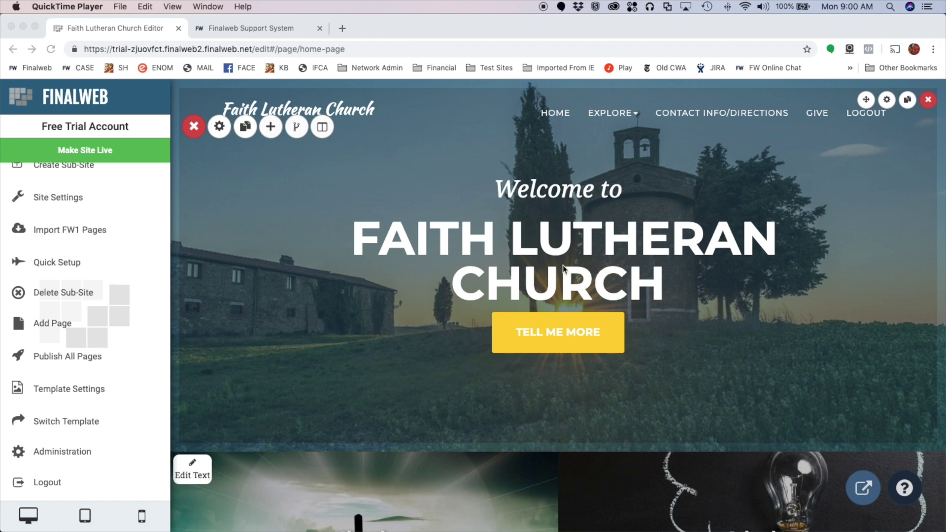
- Add an empty Standard-layout group at the bottom of the home page, above the footer
scroll(528, 271, down, 8)
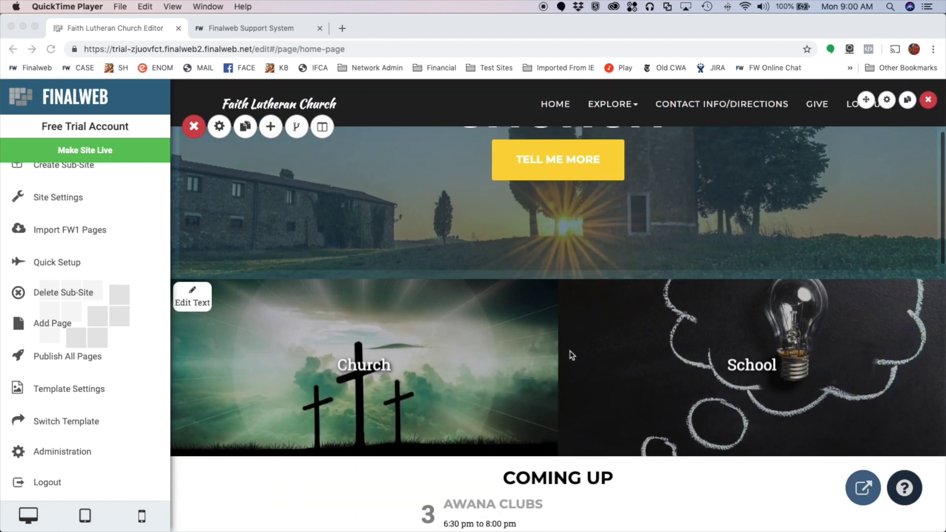
scroll(570, 355, down, 10)
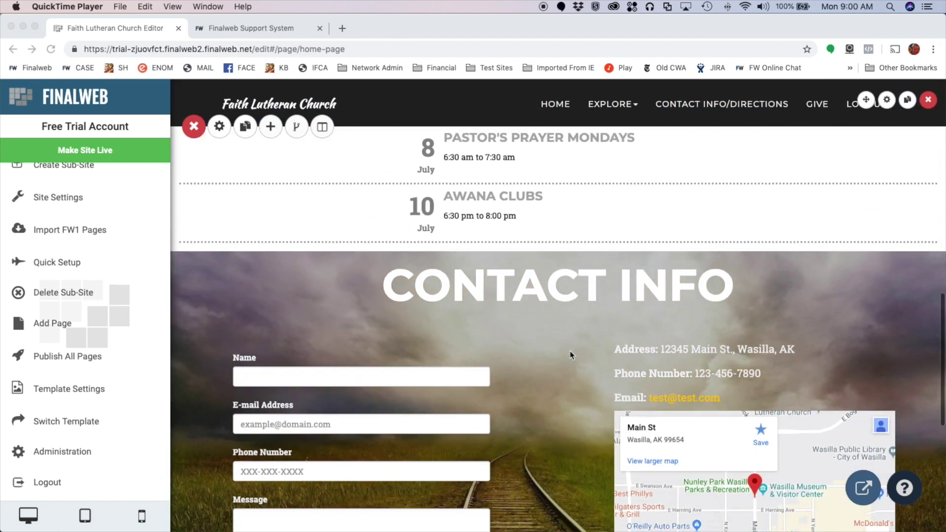
scroll(571, 355, up, 20)
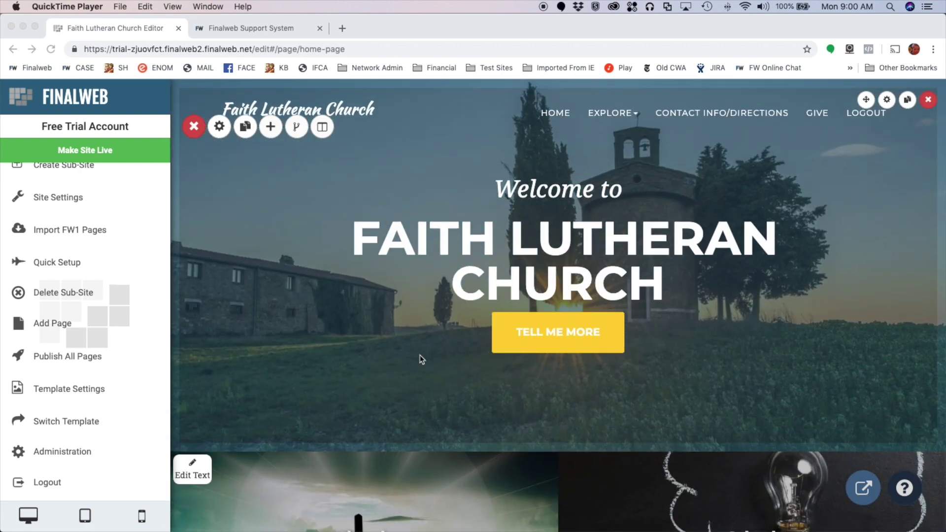
scroll(69, 366, up, 5)
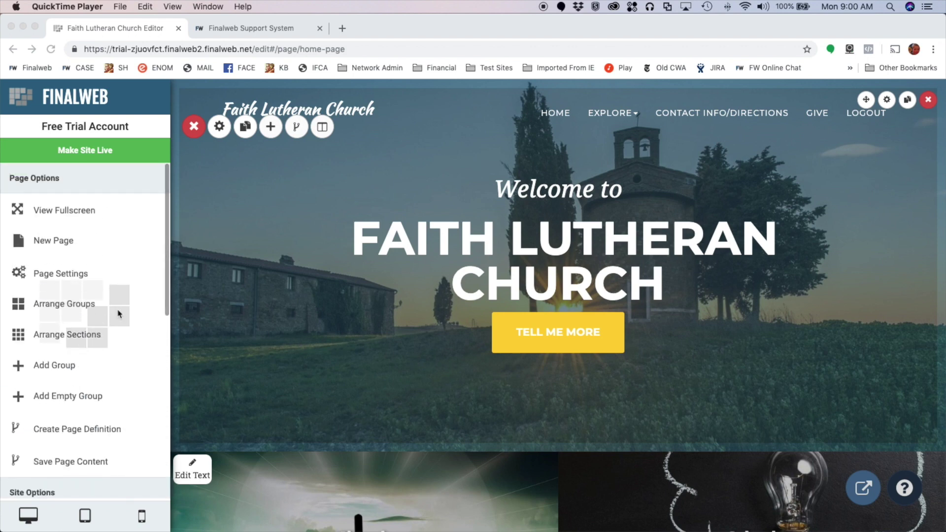
click(58, 367)
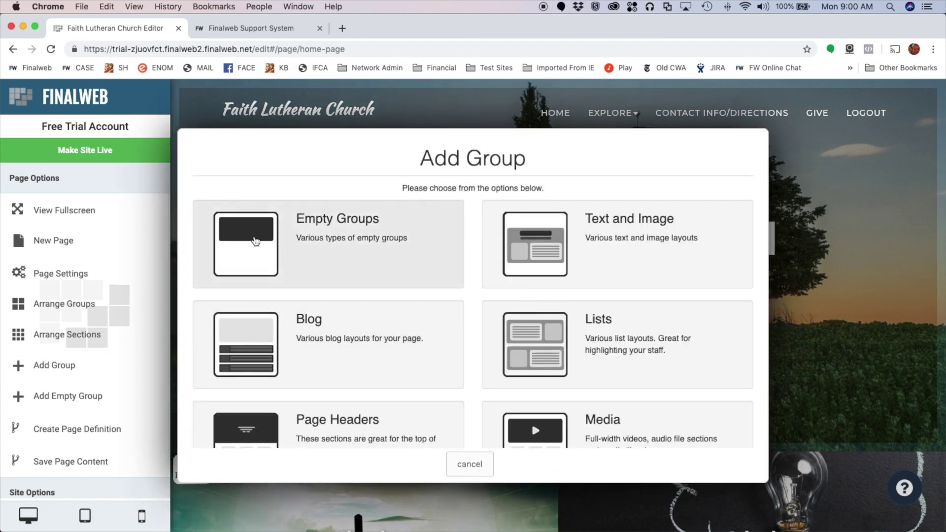
click(255, 245)
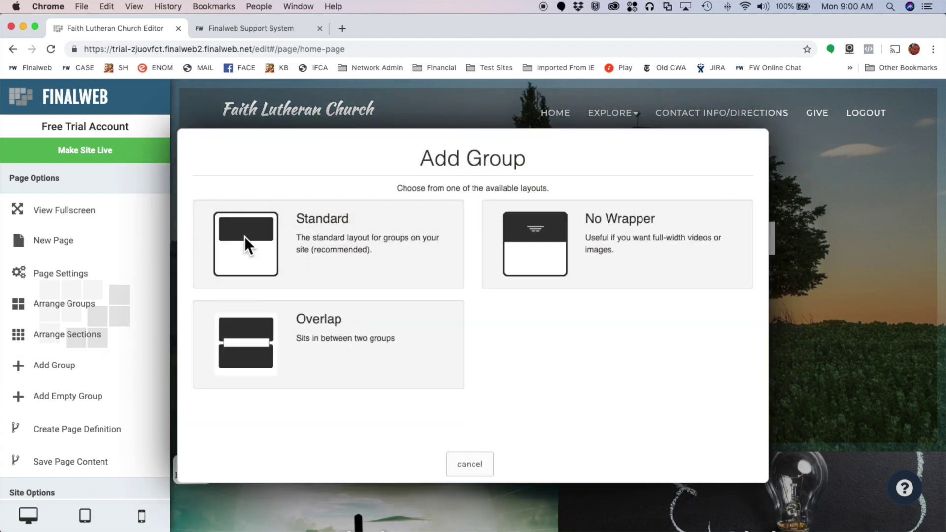
click(247, 243)
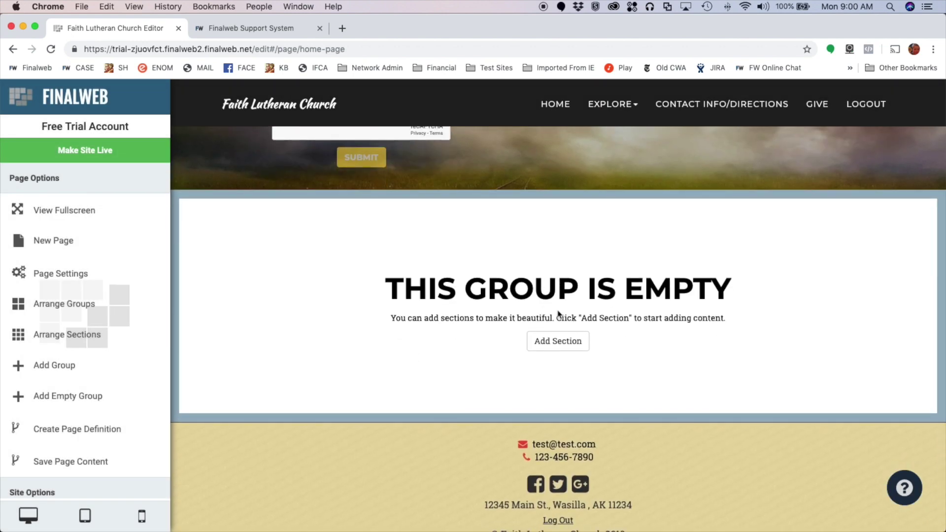
- Add a Media Library section with Block Layout to the empty group
click(558, 344)
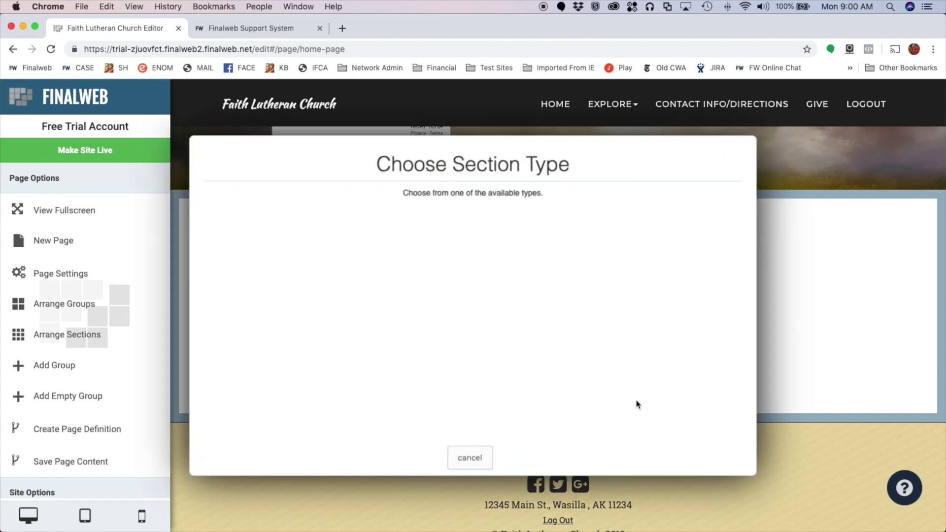
scroll(588, 387, down, 3)
scroll(588, 387, down, 3)
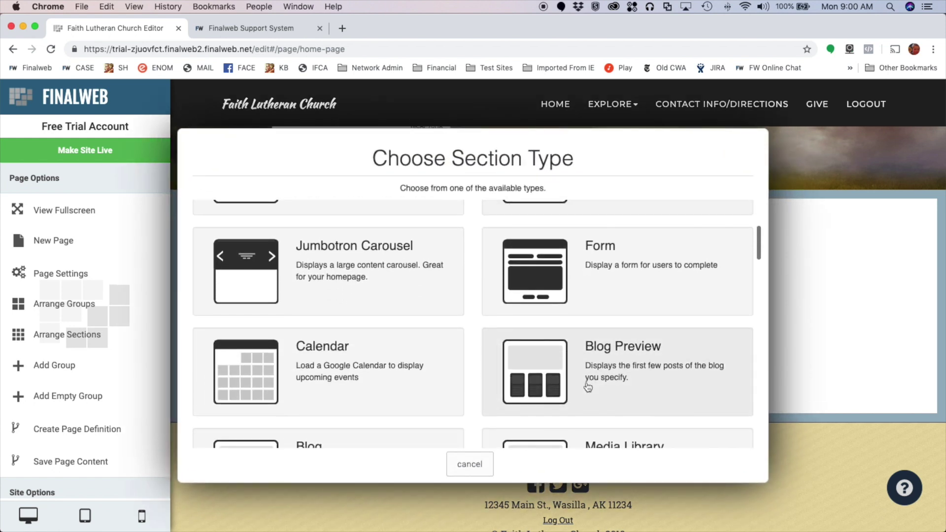
click(553, 369)
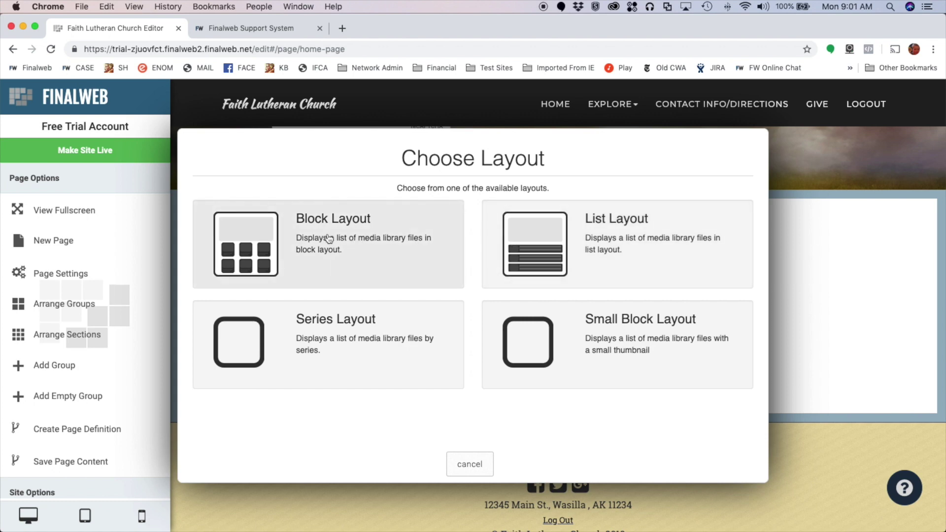
click(407, 277)
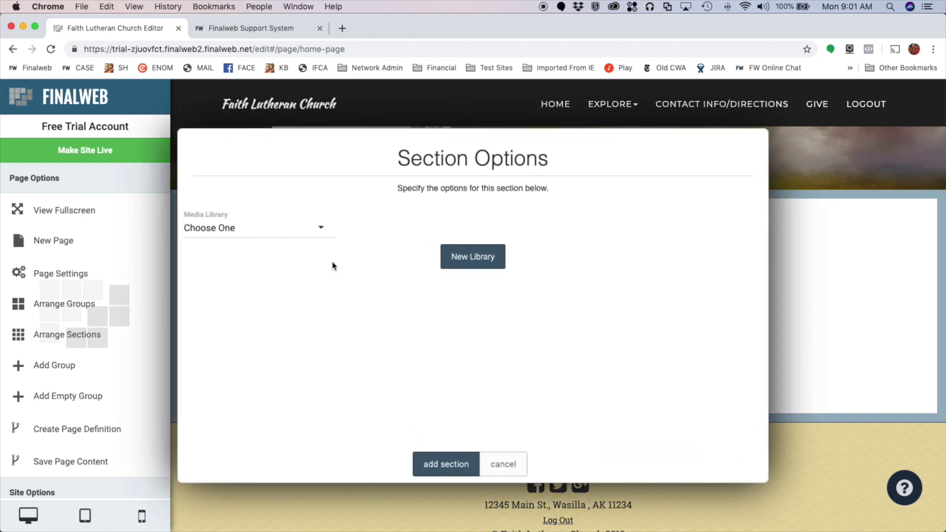
- Create a new media library titled 'Sermons' and add it as the group's section
click(321, 232)
click(367, 230)
click(472, 261)
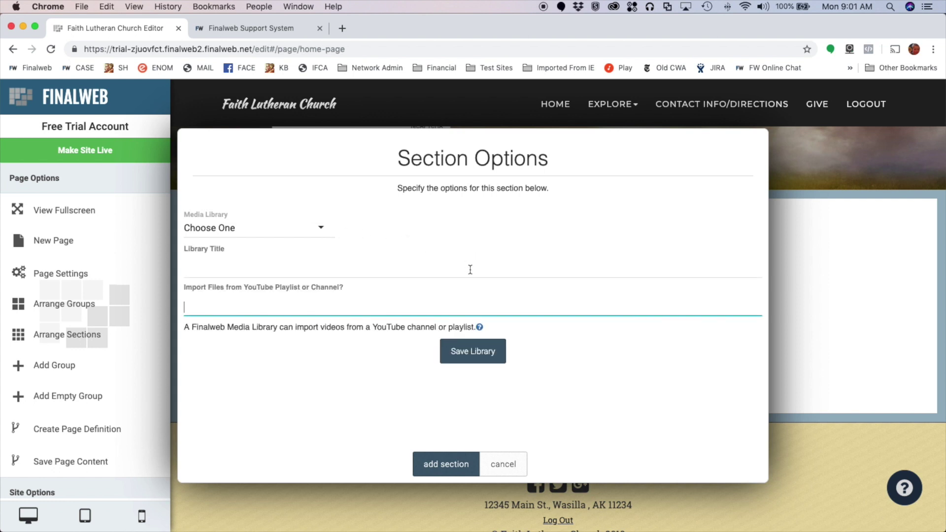
click(250, 271)
text(Sermons)
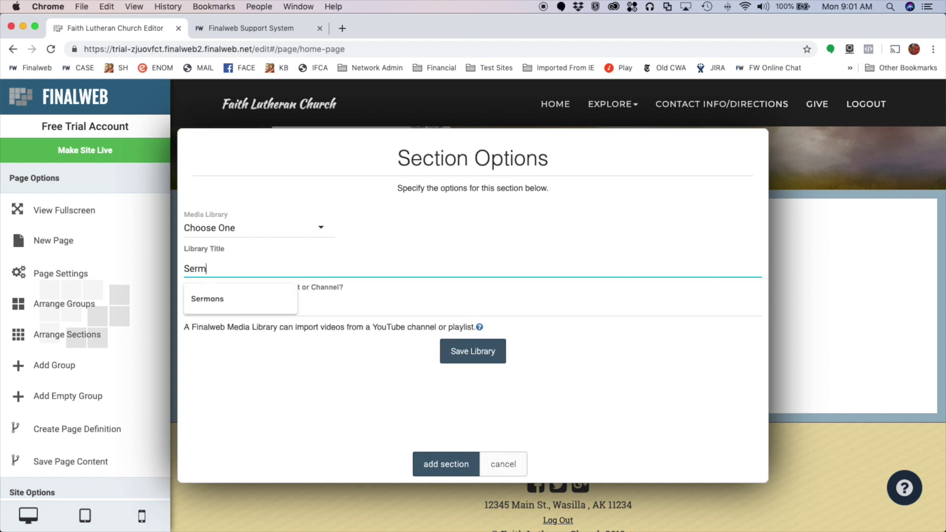
click(474, 355)
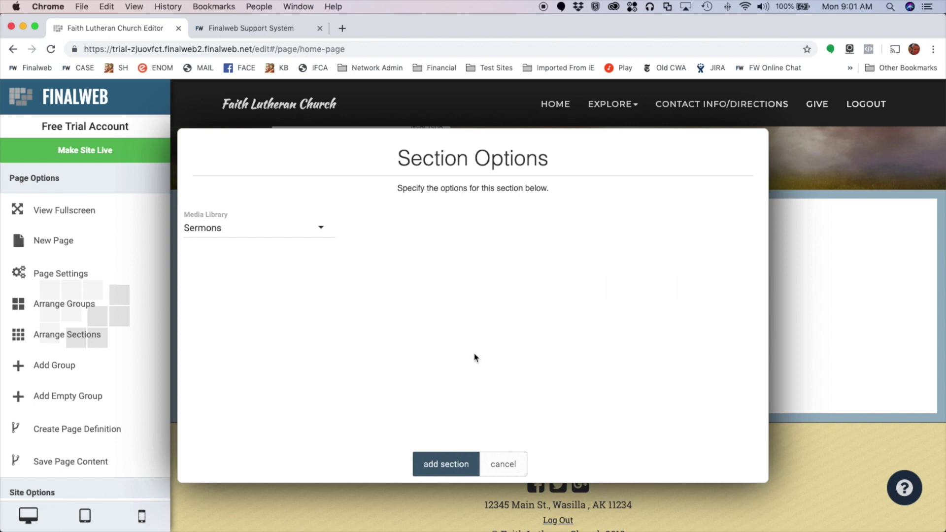
click(457, 466)
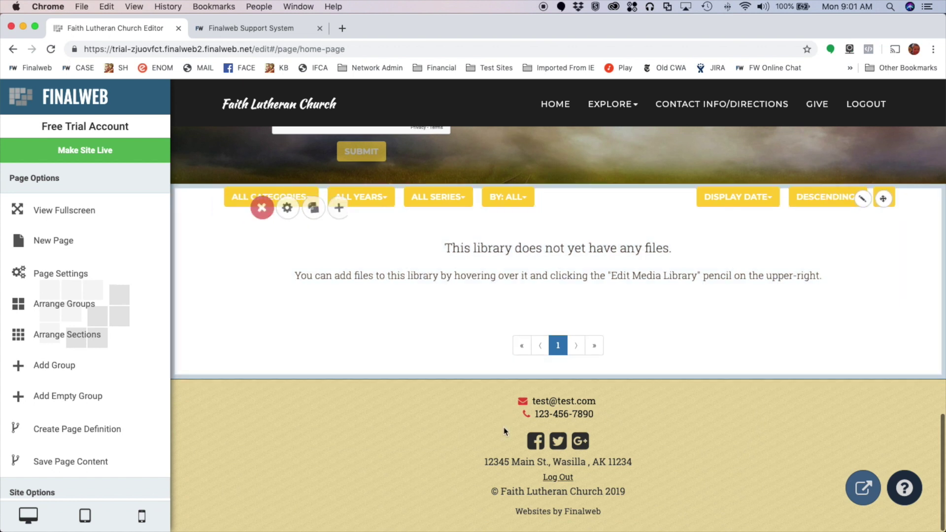
mouse_move(583, 313)
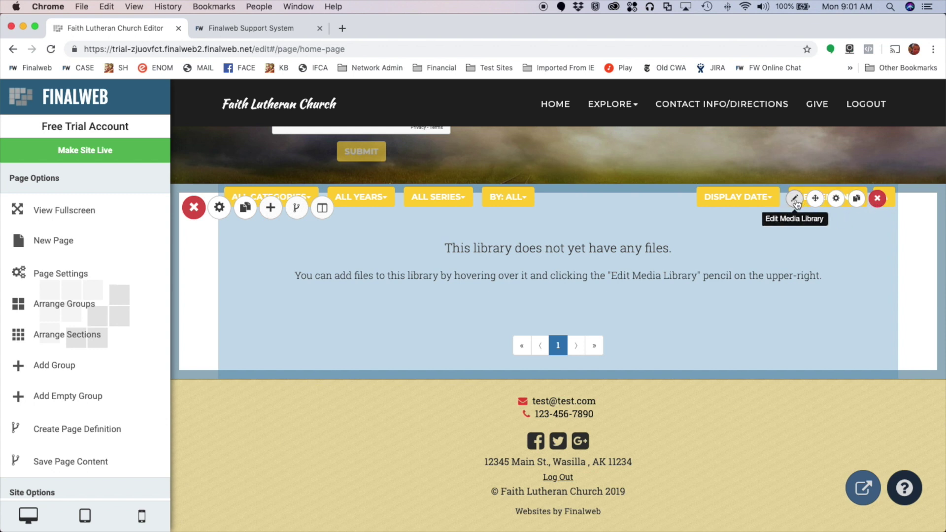
- Open the Sermons library editor and start adding a single file
click(794, 200)
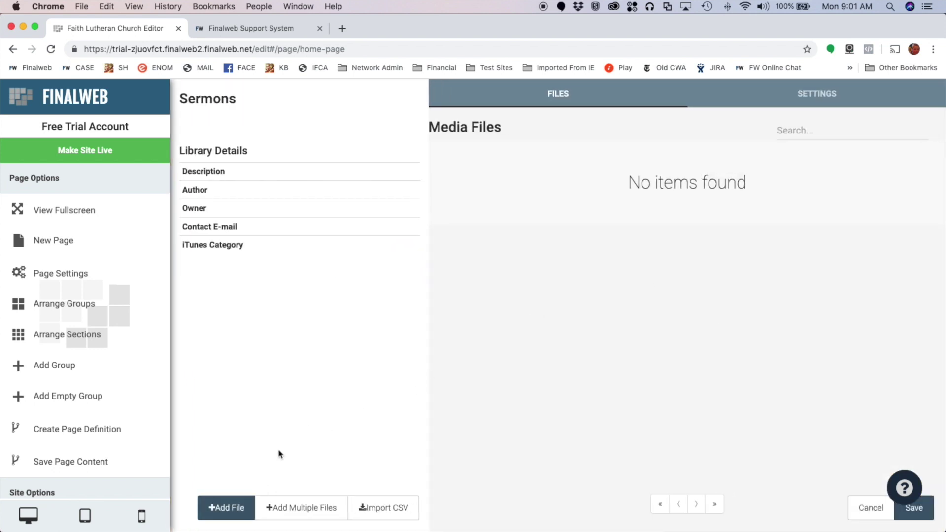
click(232, 509)
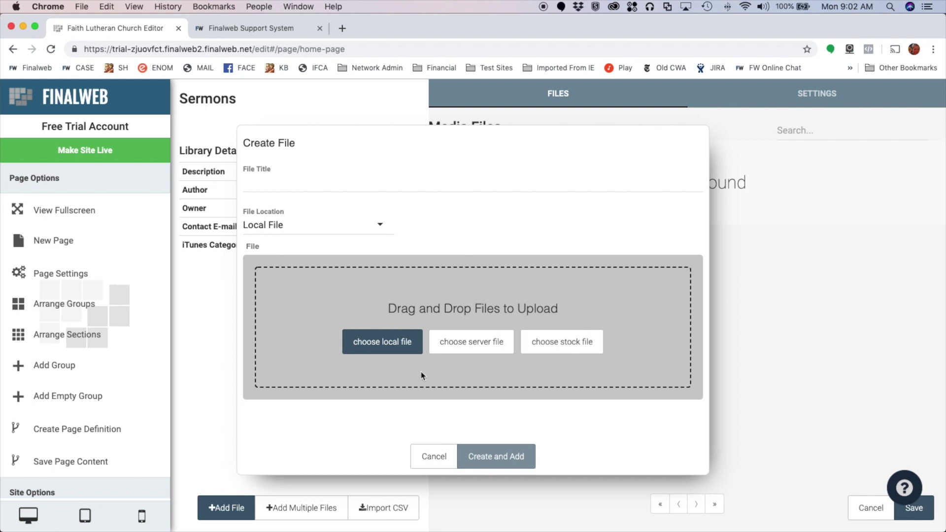
- Upload sermon_6-30-19.m4a and retitle it 'In the Beginning was the Word'
click(386, 351)
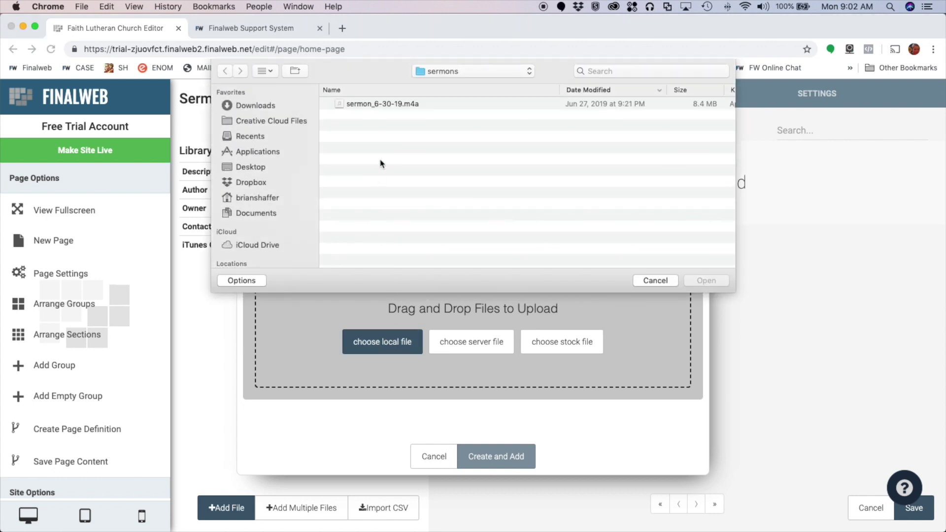
double_click(381, 104)
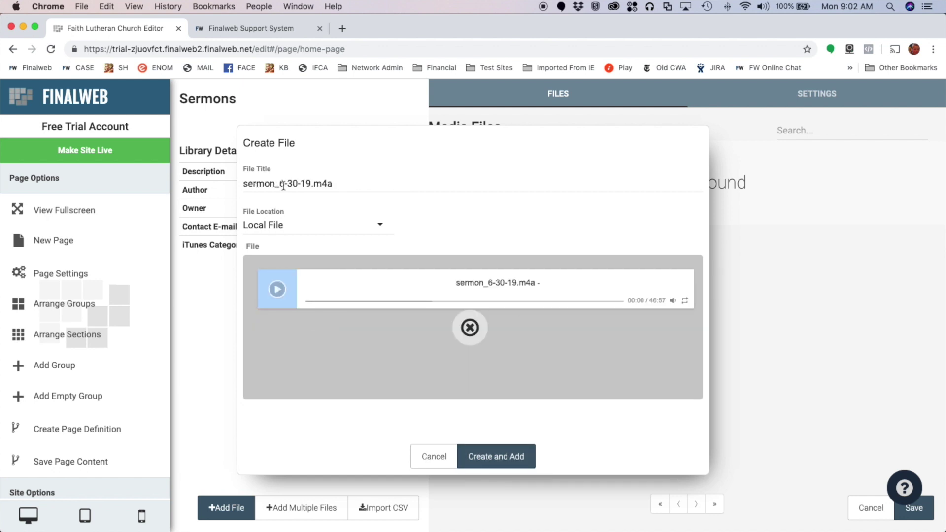
drag(344, 183, 228, 181)
text(In the Beginning was )
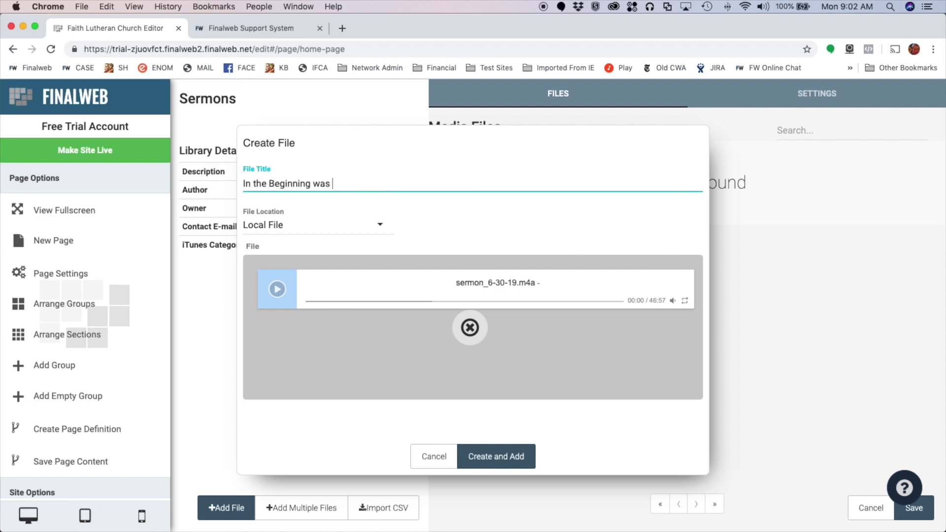
text(the Word)
click(498, 456)
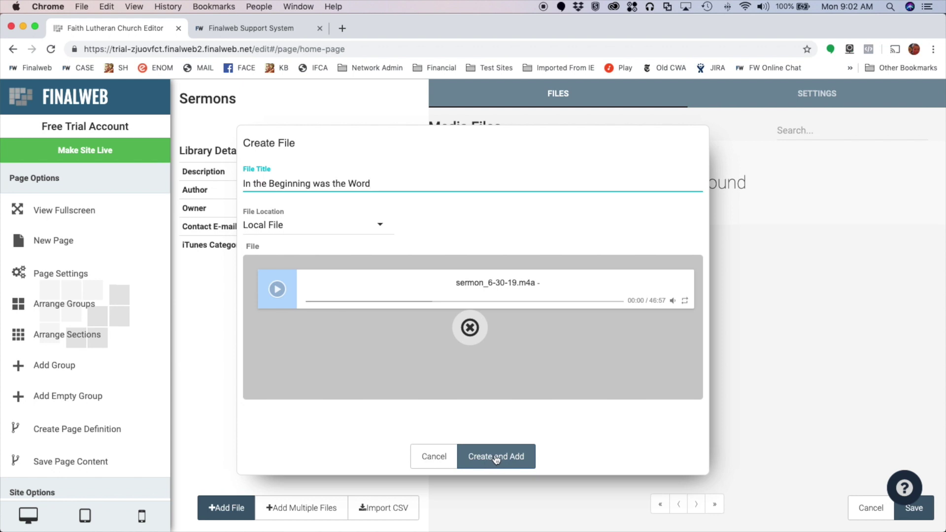
- Create the sermon file with subtitle John 1:1-14 and the author's name filled in
click(495, 457)
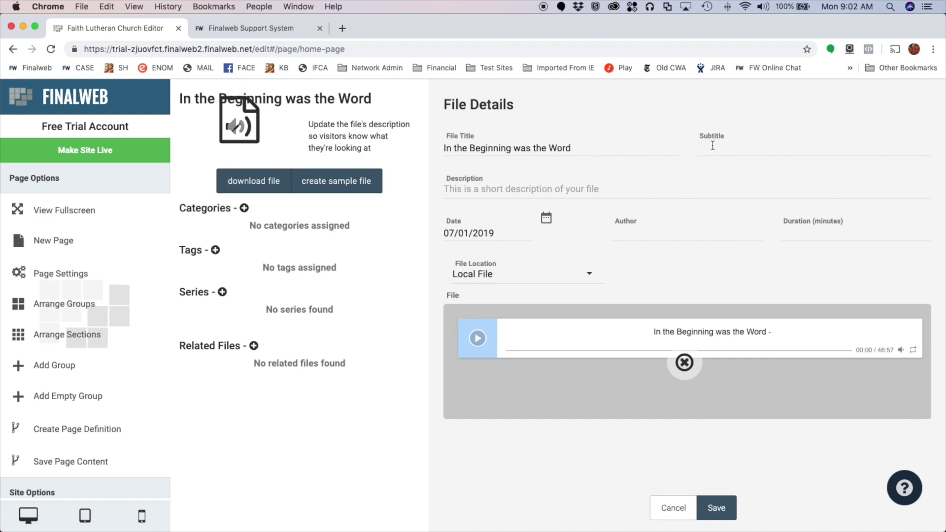
click(727, 148)
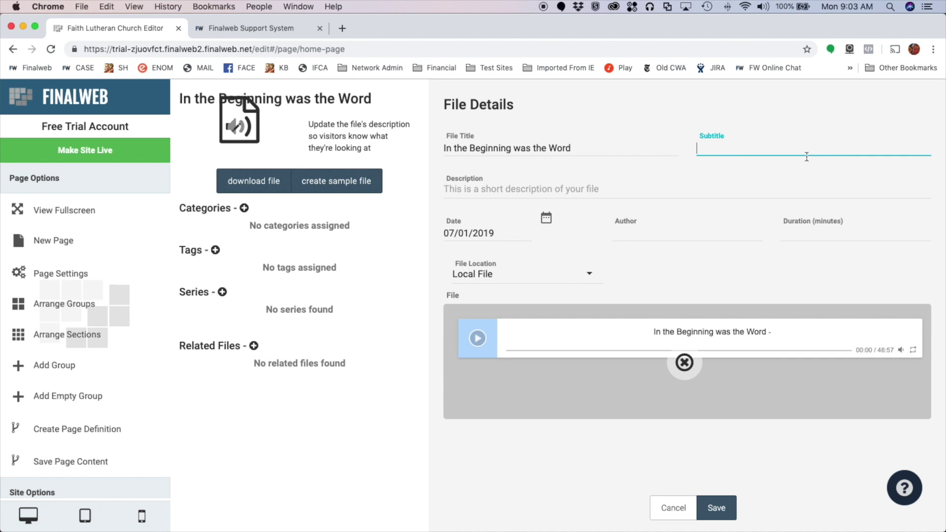
text(John 1:1-14)
click(494, 189)
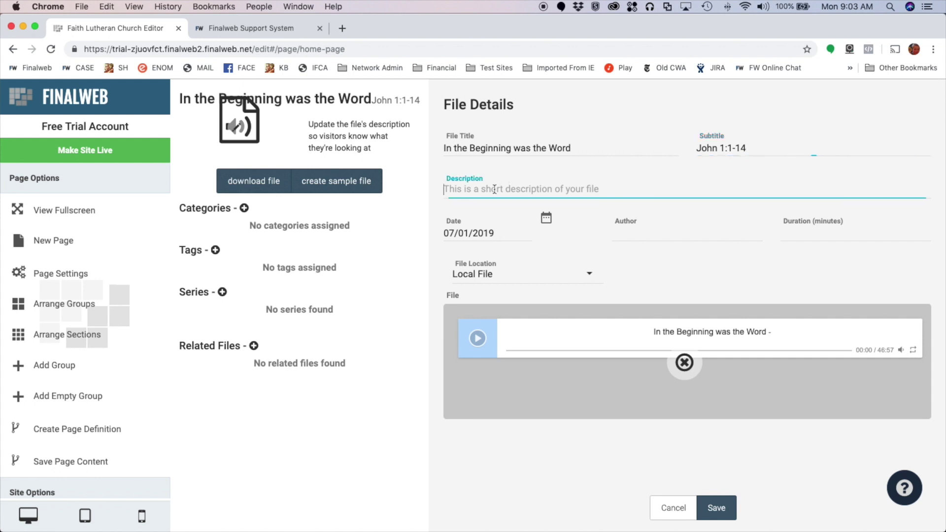
click(618, 231)
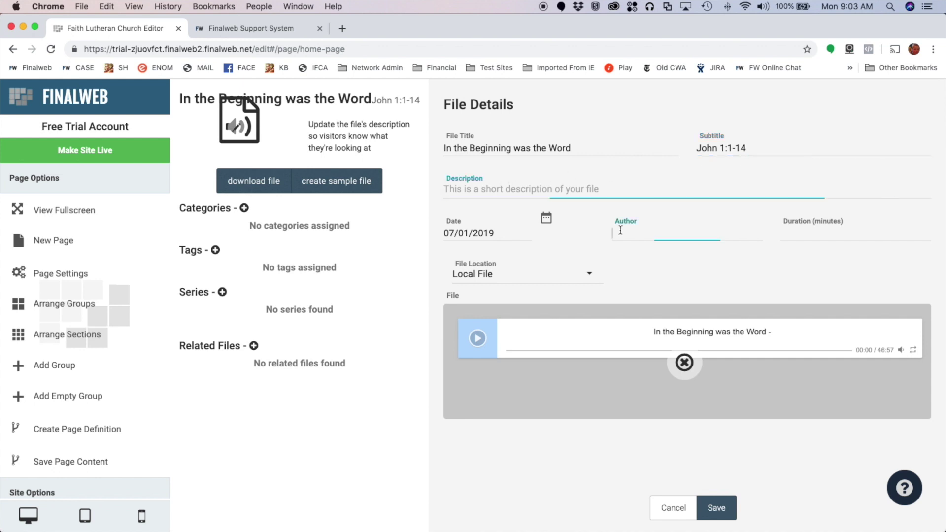
text(John Smith)
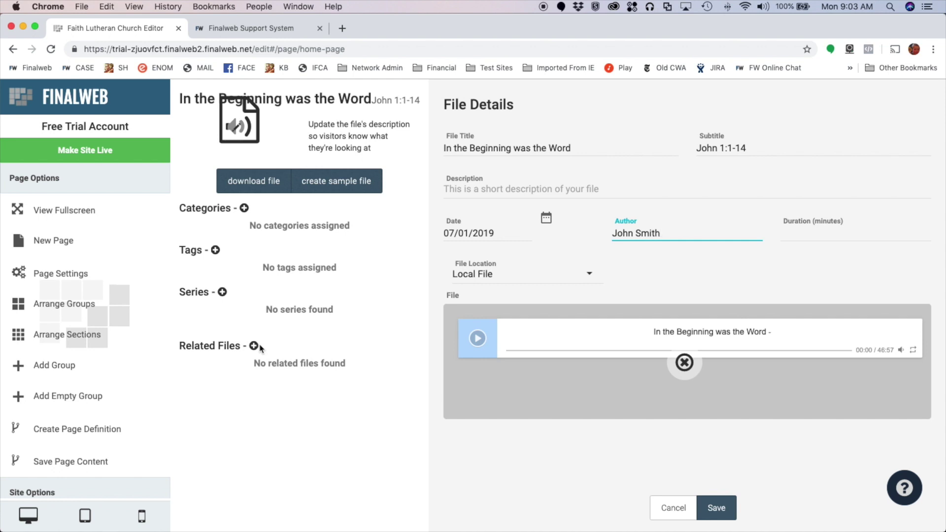
click(239, 129)
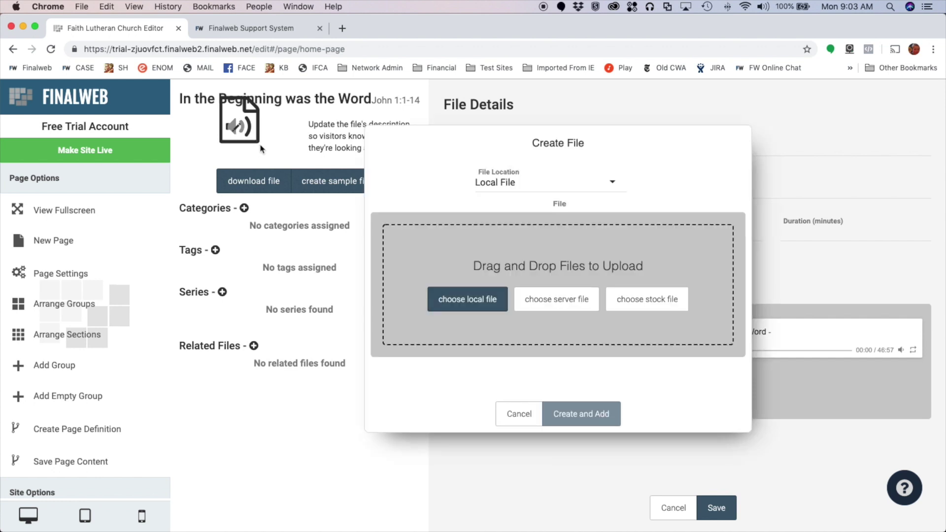
- Search Pixabay for 'world' and attach the Earth sunrise photo as the sermon's thumbnail
click(650, 299)
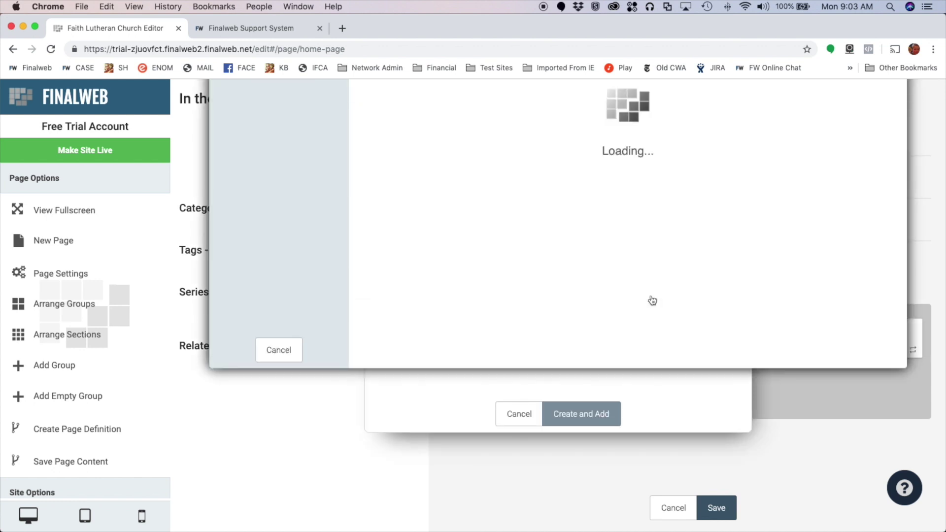
click(498, 96)
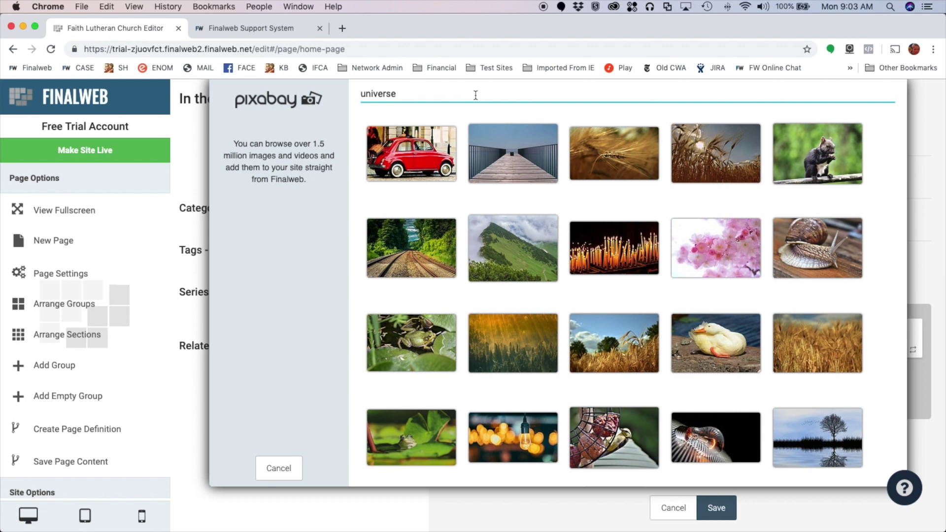
drag(479, 95, 354, 97)
text(world)
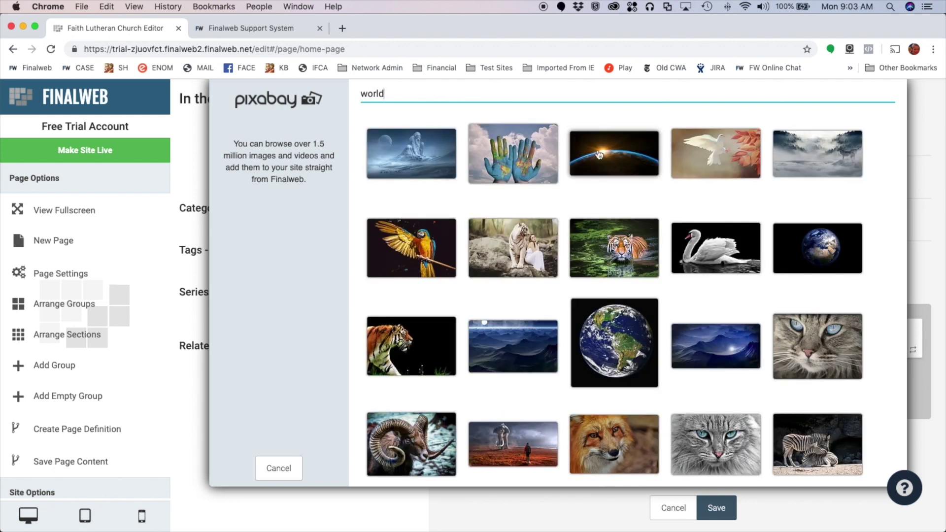
click(599, 155)
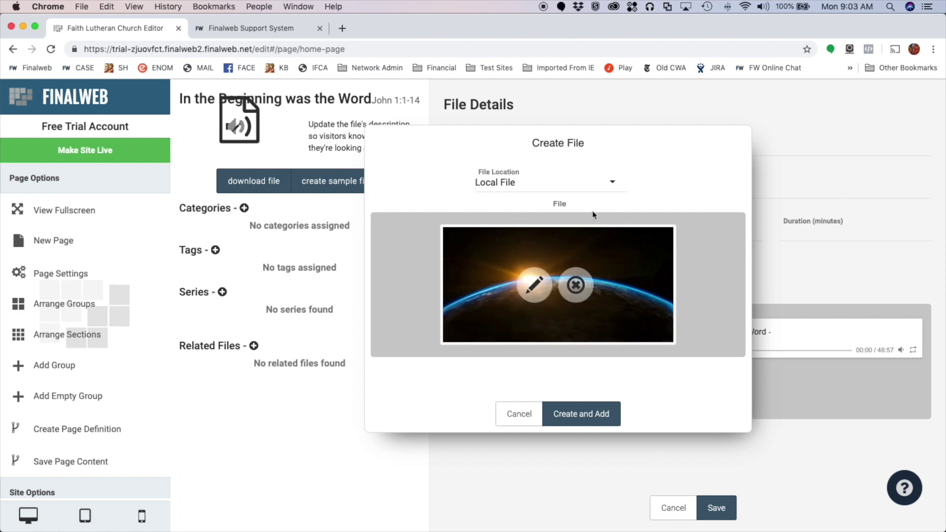
click(589, 413)
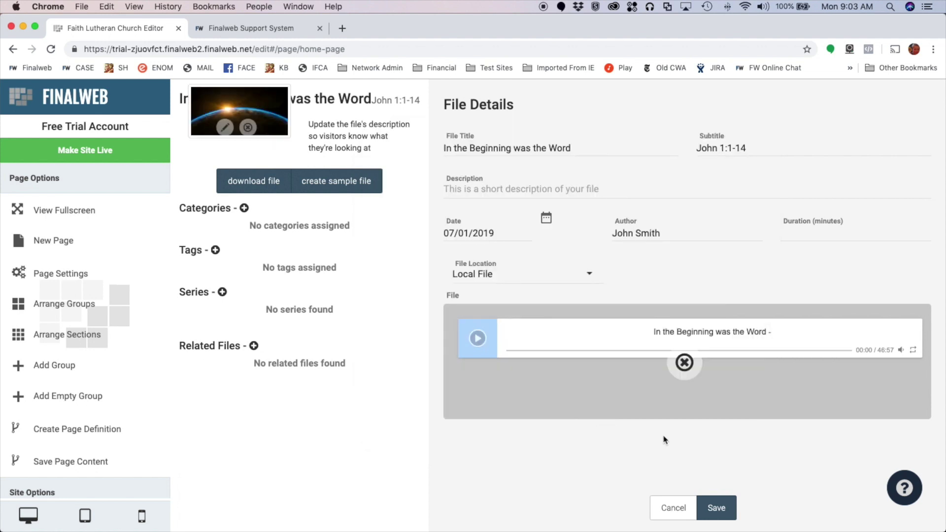
click(716, 507)
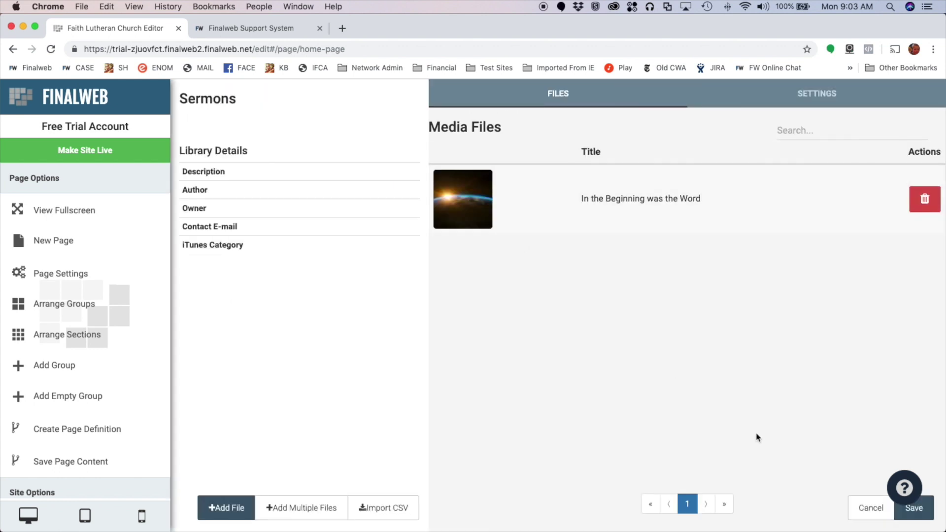
- Save the Sermons library, then reopen it and re-save the sermon file and library
click(913, 508)
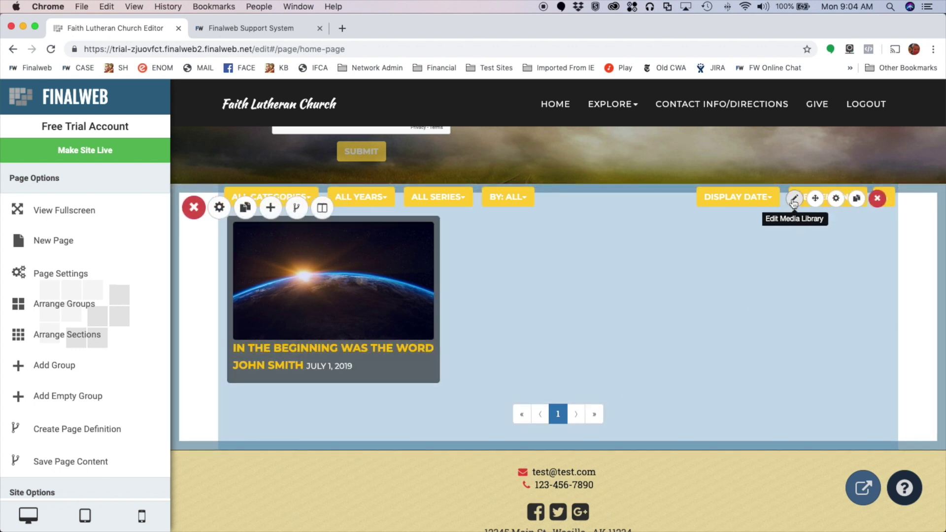
click(793, 199)
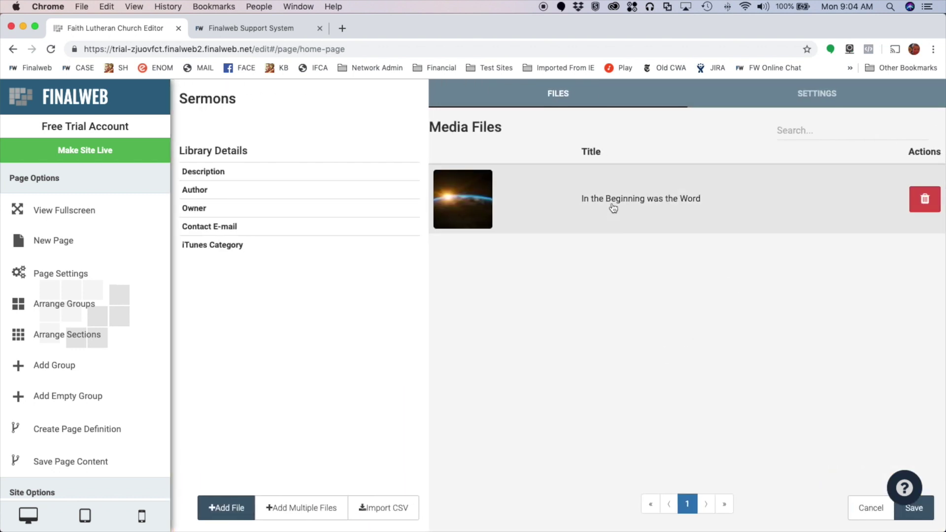
click(614, 208)
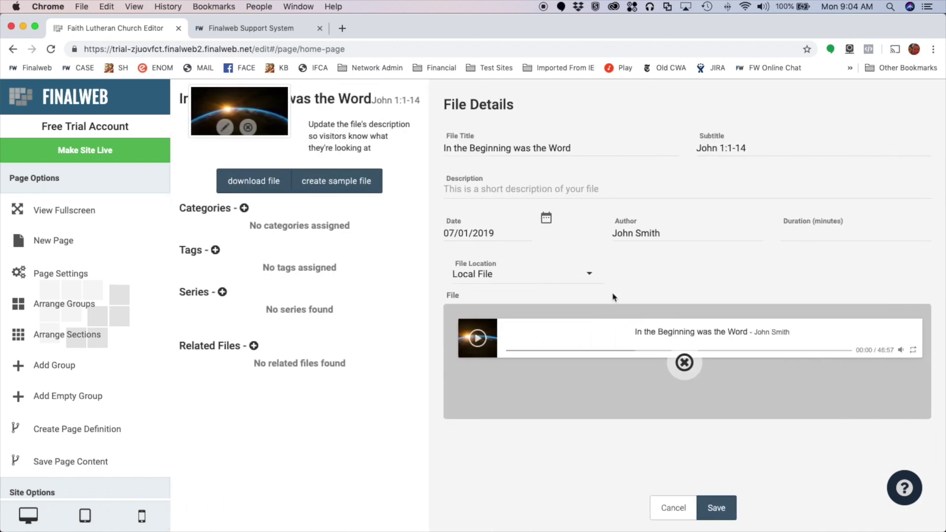
click(715, 508)
click(914, 509)
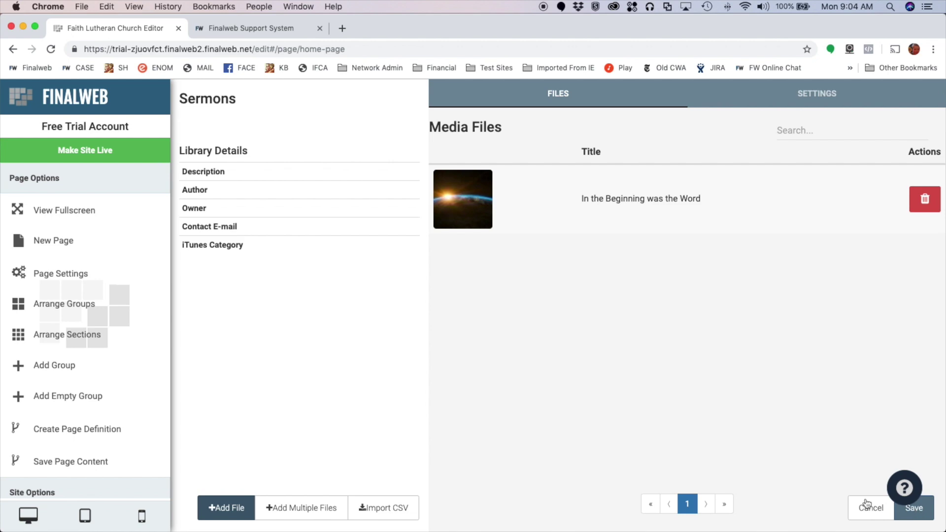